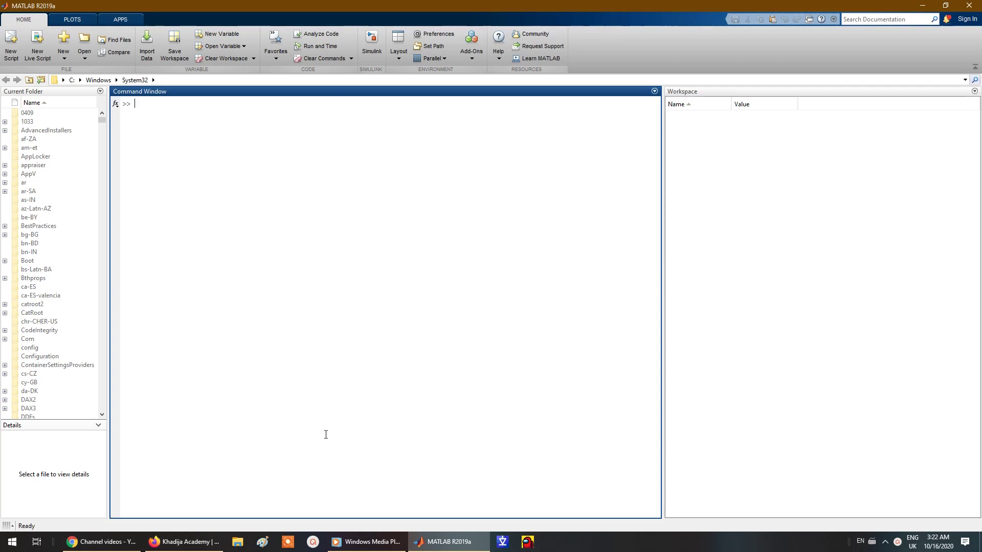
Open File Explorer maximized and browse from This PC into Local Disk (C:).
{"action": "left_click", "coordinate": [237, 542]}
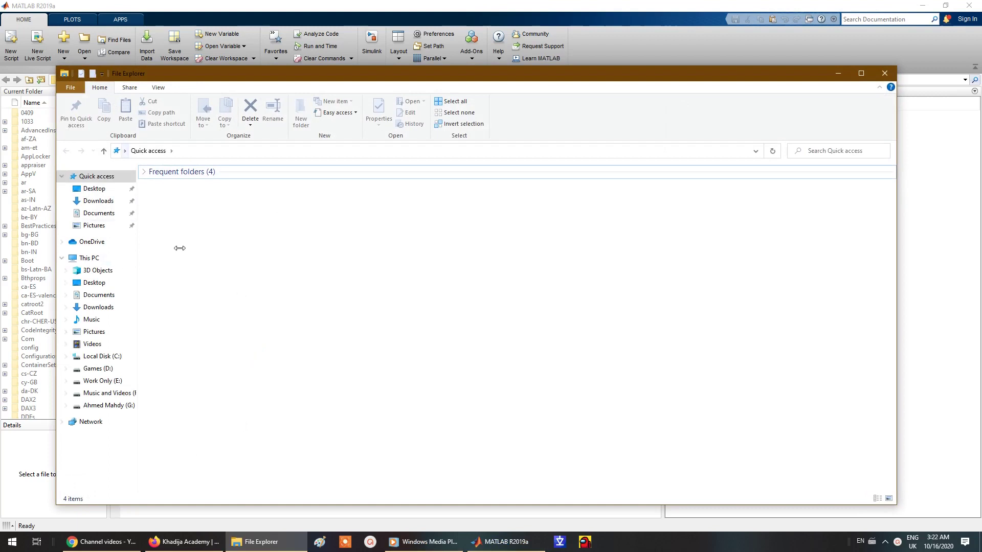
{"action": "double_click", "coordinate": [194, 74]}
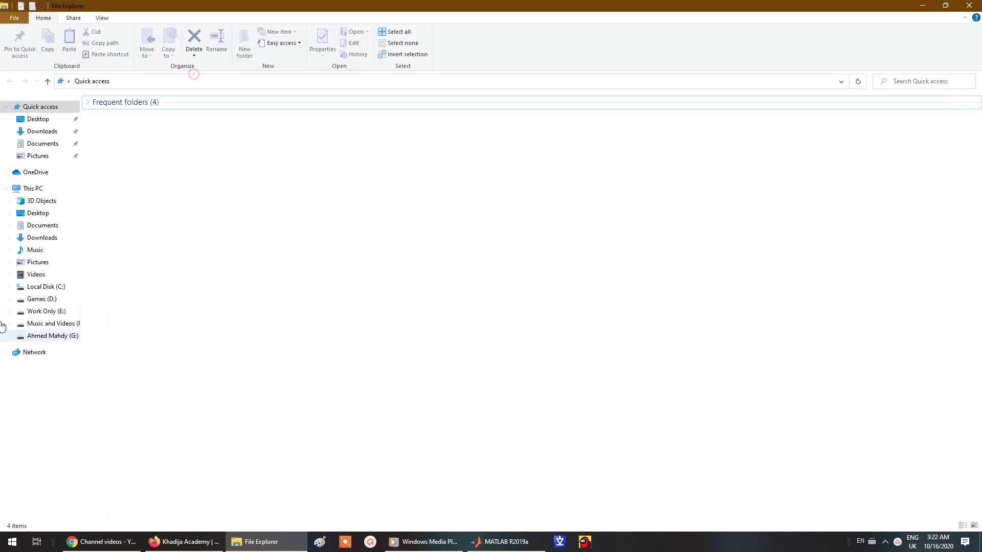
{"action": "left_click", "coordinate": [34, 189]}
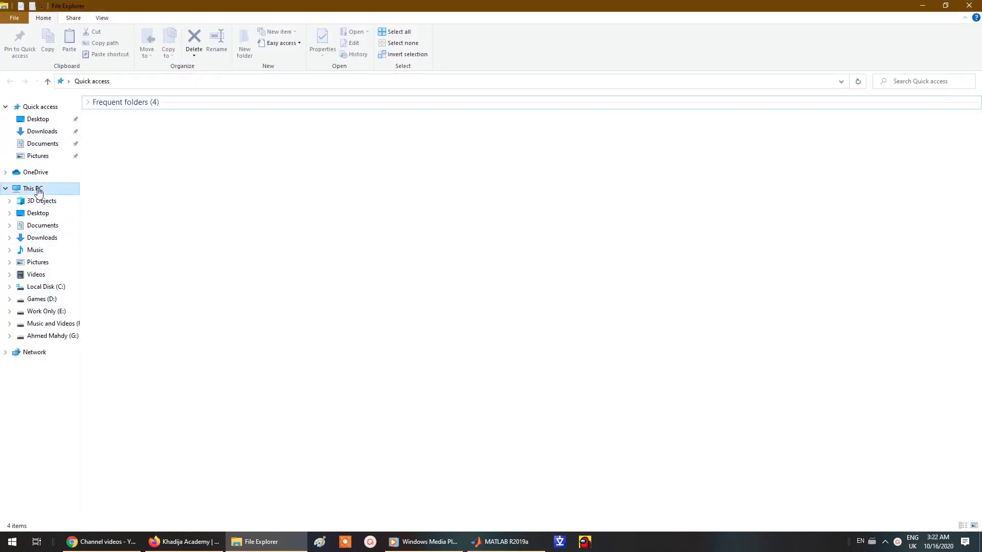
{"action": "left_click", "coordinate": [314, 351]}
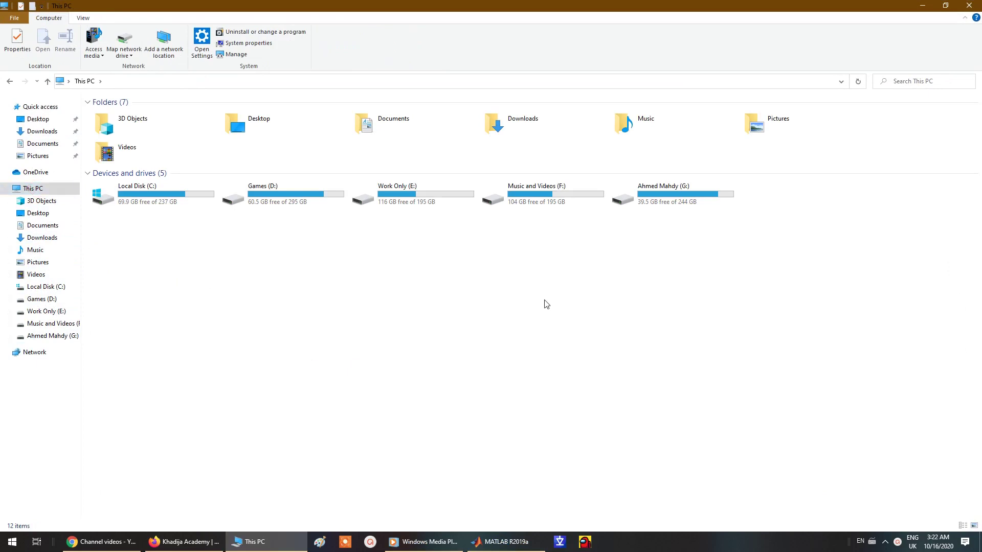
{"action": "double_click", "coordinate": [173, 204]}
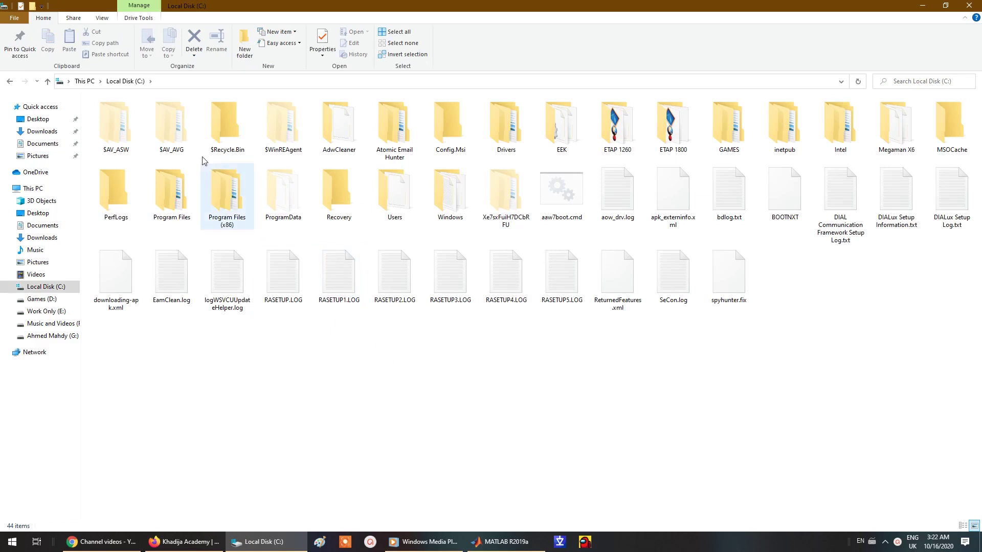
Select the Program Files (x86) folder on the C: drive.
{"action": "left_click", "coordinate": [219, 210]}
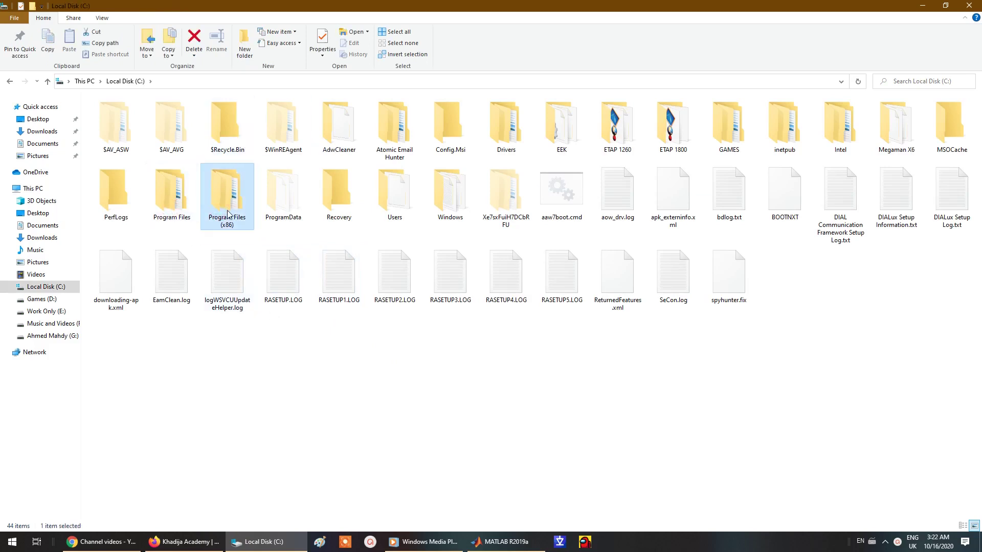
{"action": "mouse_move", "coordinate": [229, 214]}
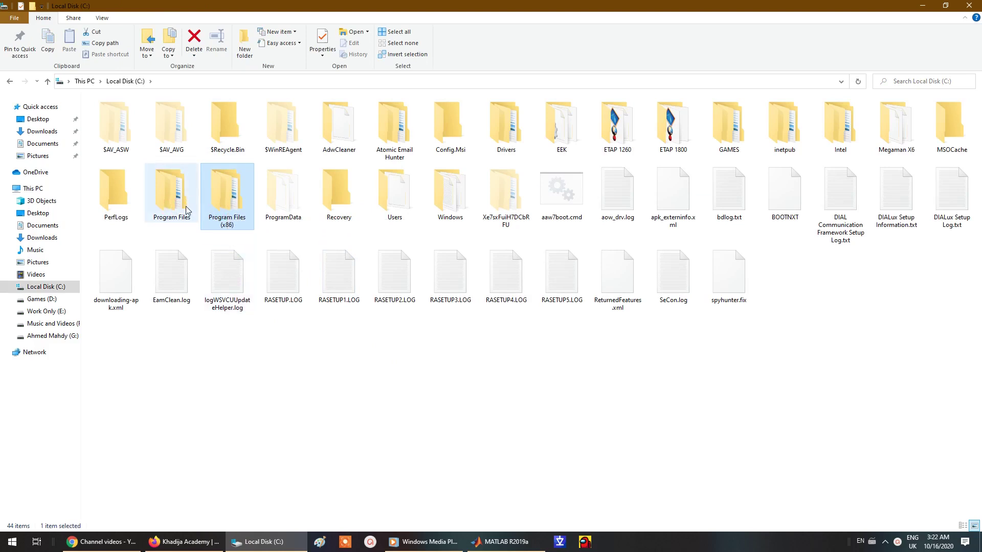
{"action": "mouse_move", "coordinate": [186, 206]}
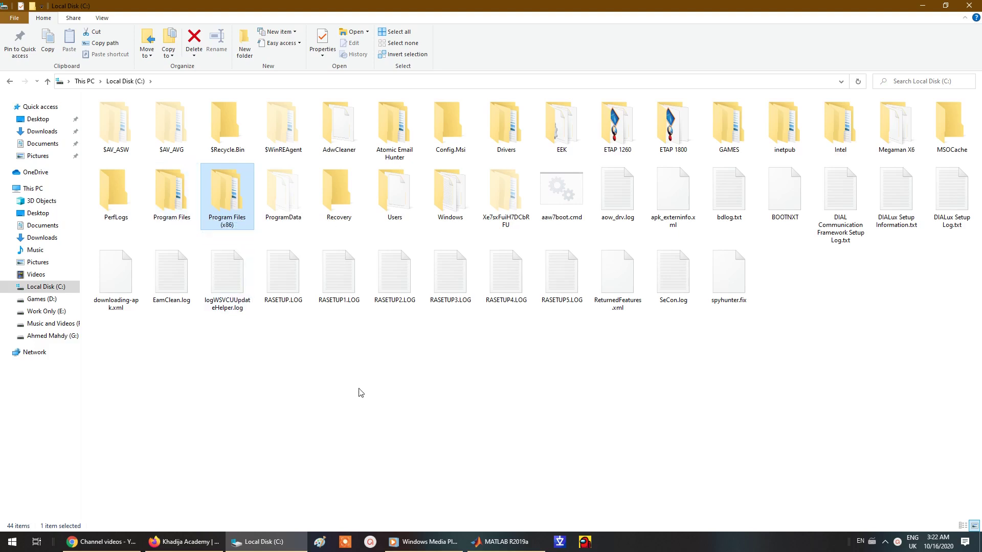
{"action": "right_click", "coordinate": [516, 549]}
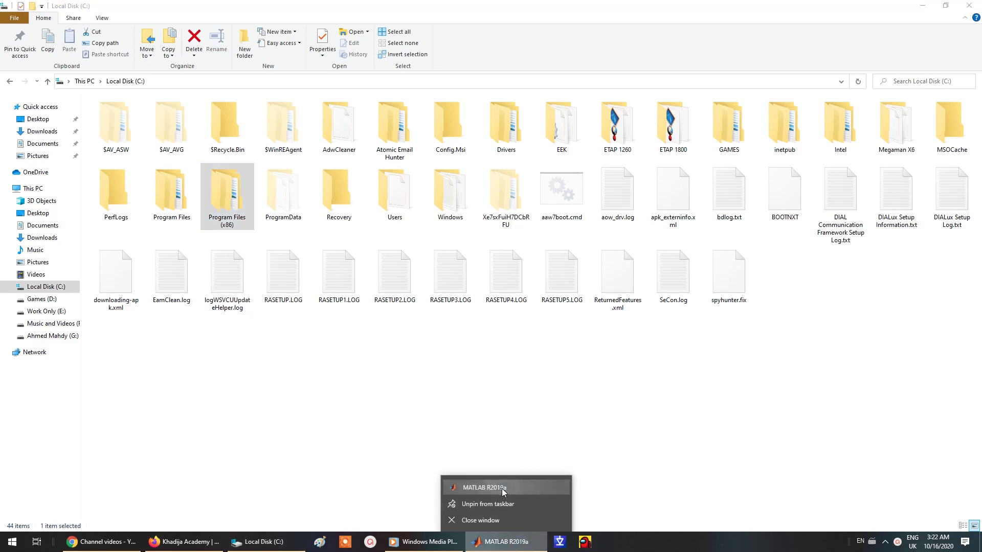
{"action": "right_click", "coordinate": [502, 489]}
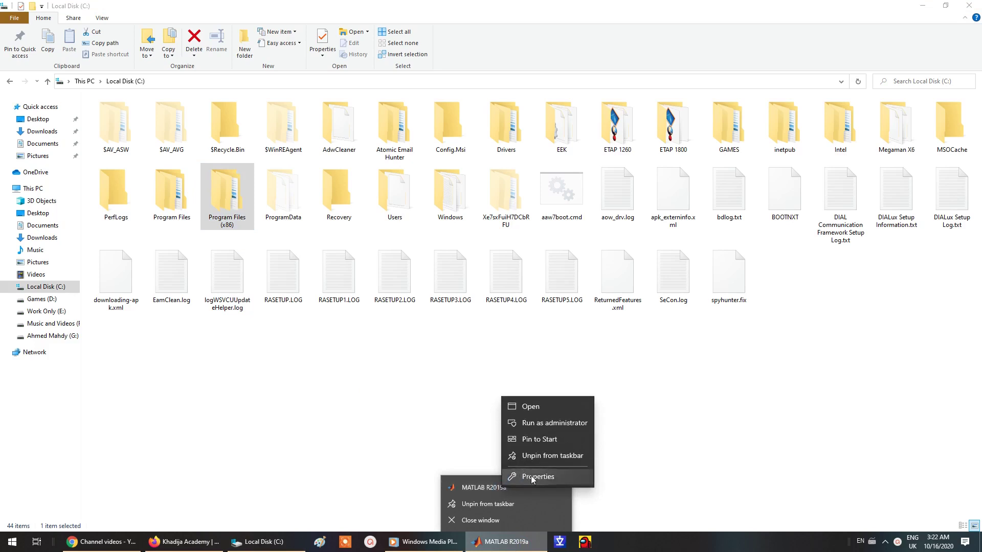
{"action": "left_click", "coordinate": [531, 479]}
{"action": "left_click", "coordinate": [589, 346]}
{"action": "left_click_drag", "start_coordinate": [593, 351], "coordinate": [568, 352]}
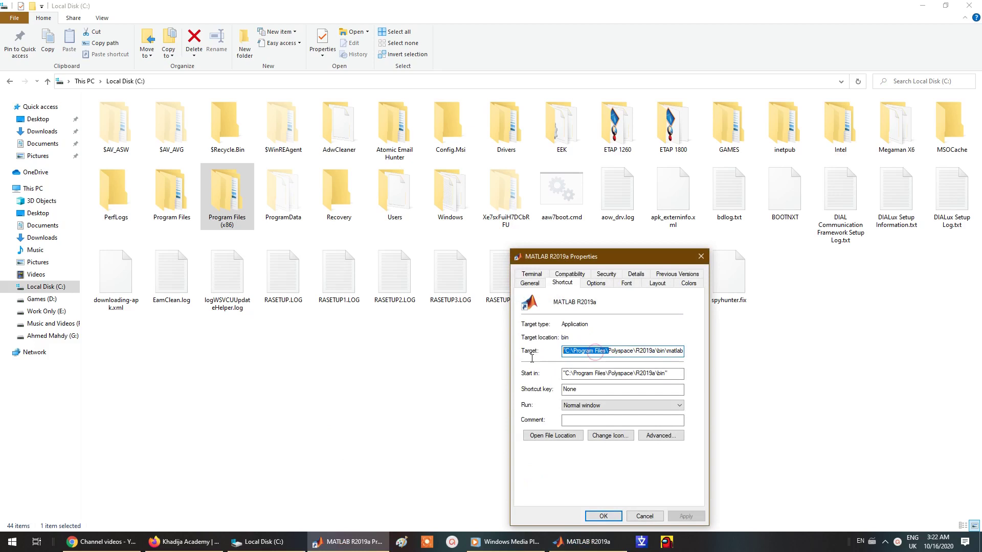
{"action": "left_click", "coordinate": [569, 352]}
{"action": "double_click", "coordinate": [616, 351]}
{"action": "left_click", "coordinate": [599, 353]}
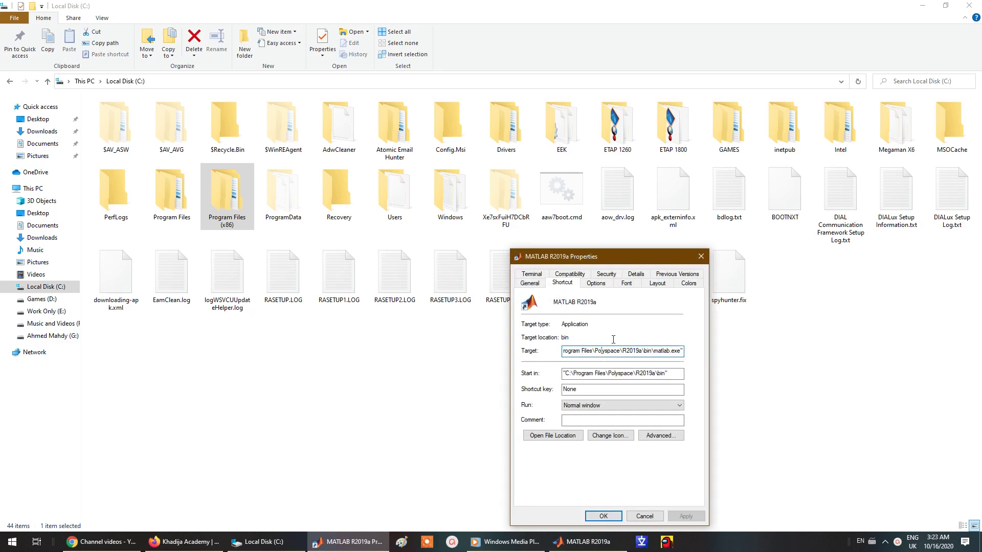
{"action": "left_click", "coordinate": [701, 256]}
{"action": "left_click", "coordinate": [232, 365]}
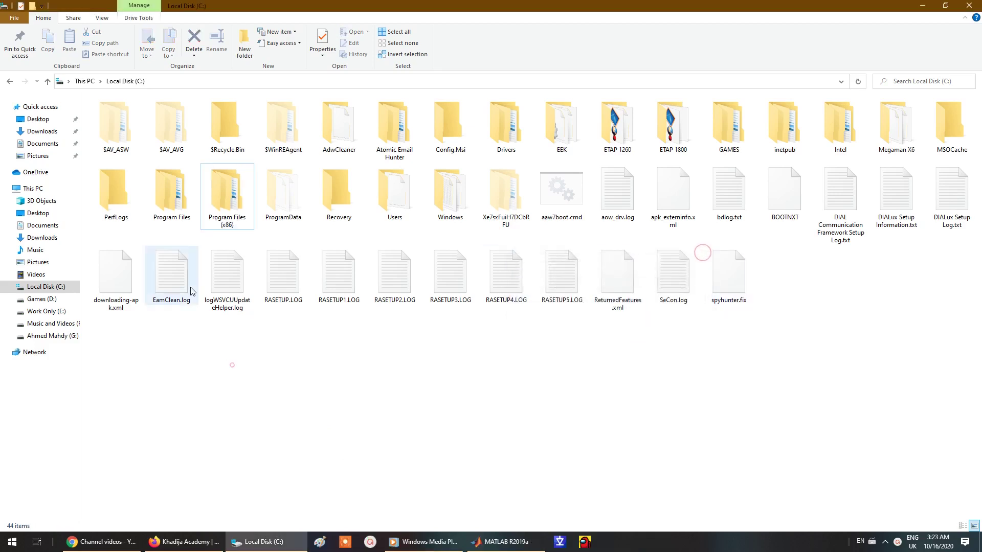
Go into Program Files, jump to Polyspace by typing 'po', and open its R2019a folder.
{"action": "double_click", "coordinate": [180, 214]}
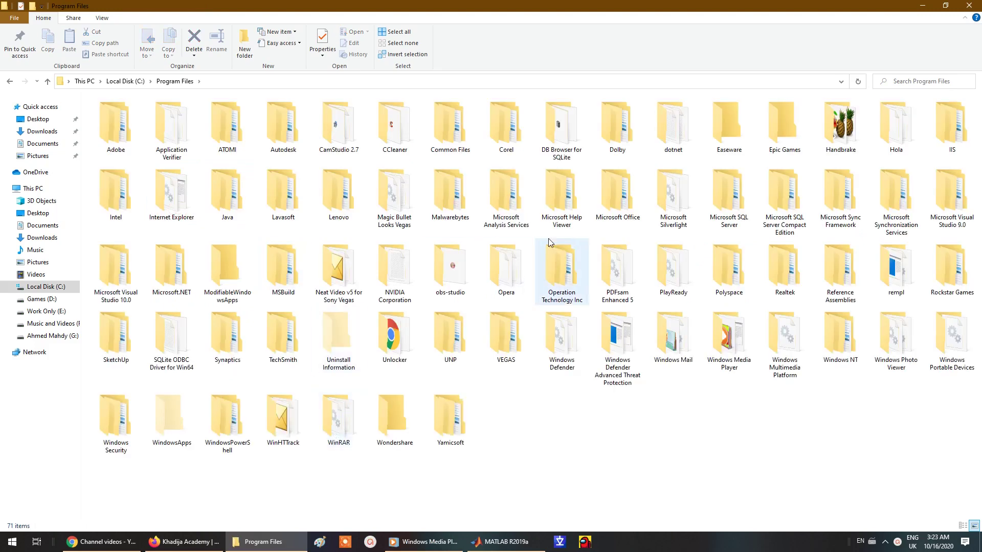
{"action": "left_click", "coordinate": [613, 218]}
{"action": "type", "text": "po"}
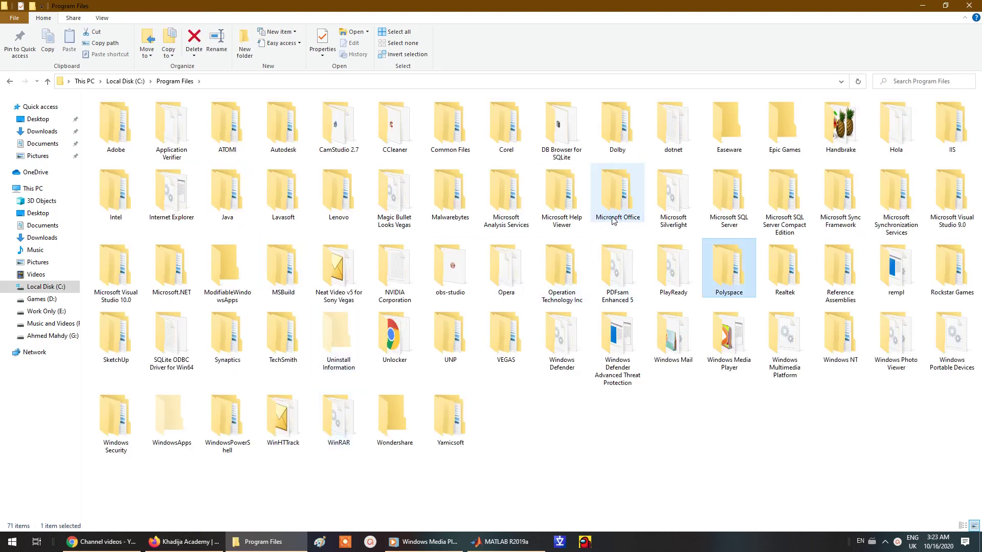
{"action": "double_click", "coordinate": [720, 271]}
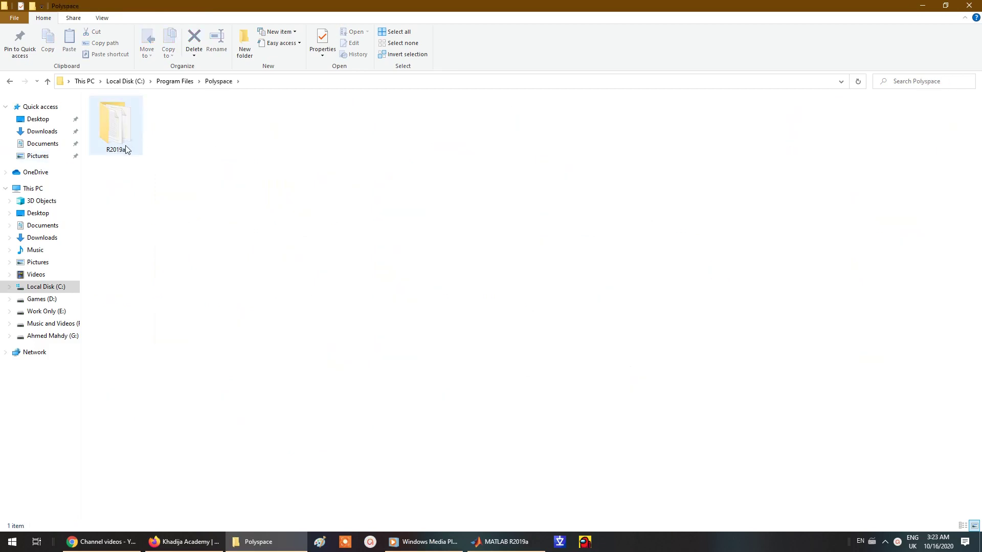
{"action": "double_click", "coordinate": [123, 149]}
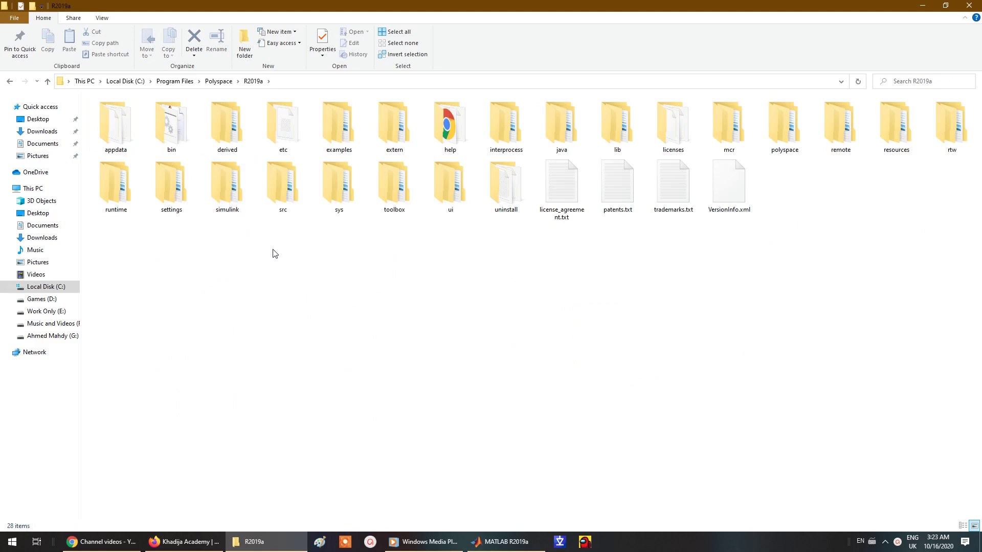
Open the toolbox folder and switch its view to Large icons.
{"action": "double_click", "coordinate": [390, 203]}
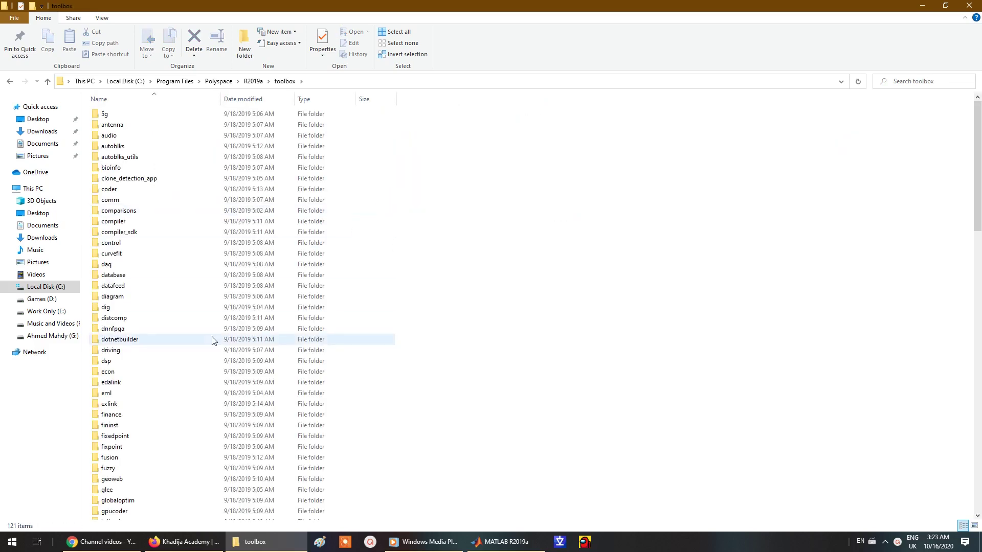
{"action": "right_click", "coordinate": [415, 179]}
{"action": "mouse_move", "coordinate": [522, 197]}
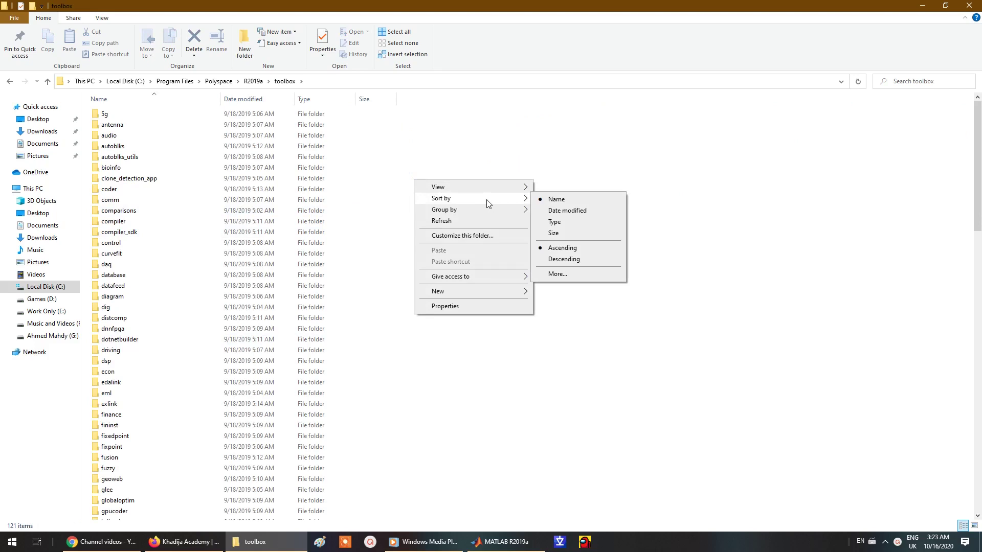
{"action": "left_click", "coordinate": [563, 198]}
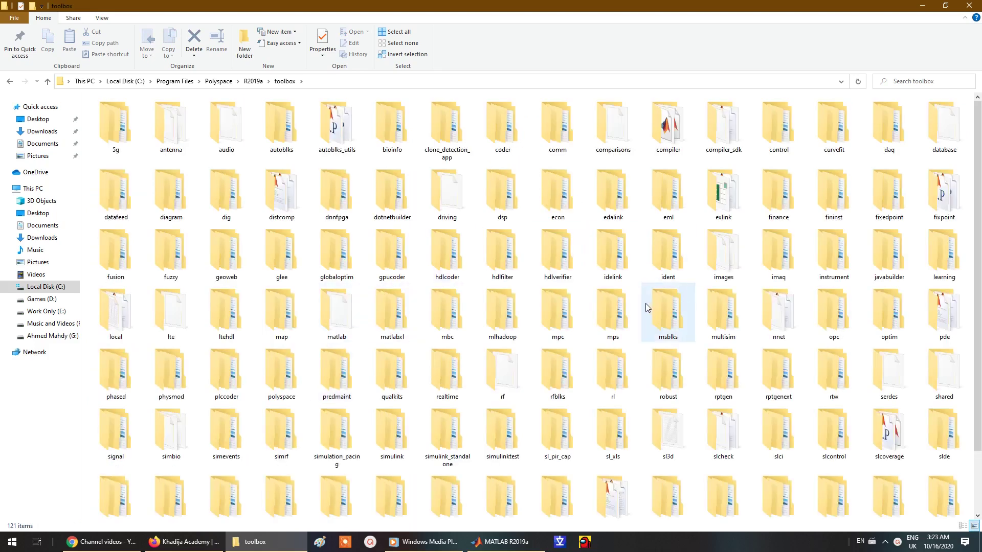
{"action": "scroll", "coordinate": [475, 298], "scroll_direction": "down", "scroll_amount": 1}
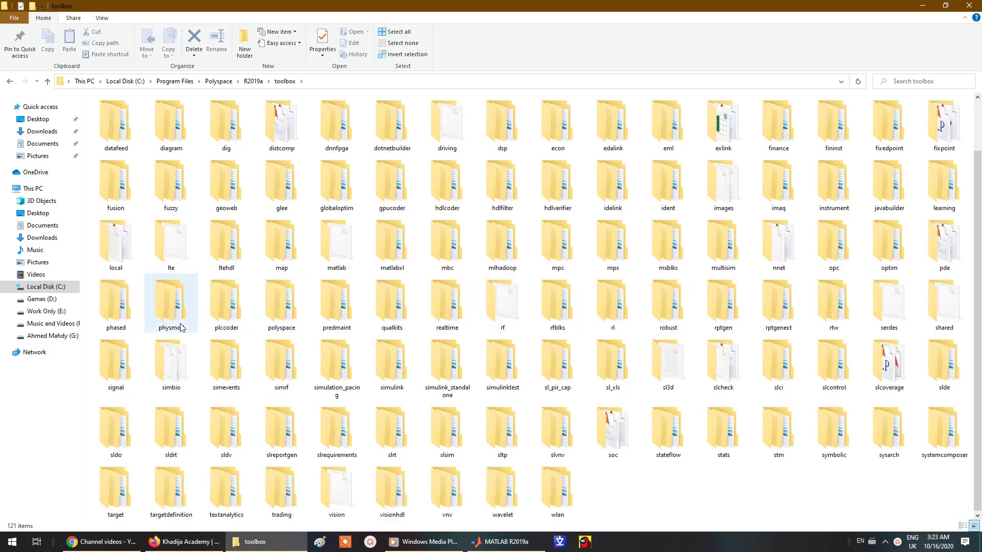
Drill down through physmod, powersys and DR into the DRdemo folder.
{"action": "mouse_move", "coordinate": [162, 333]}
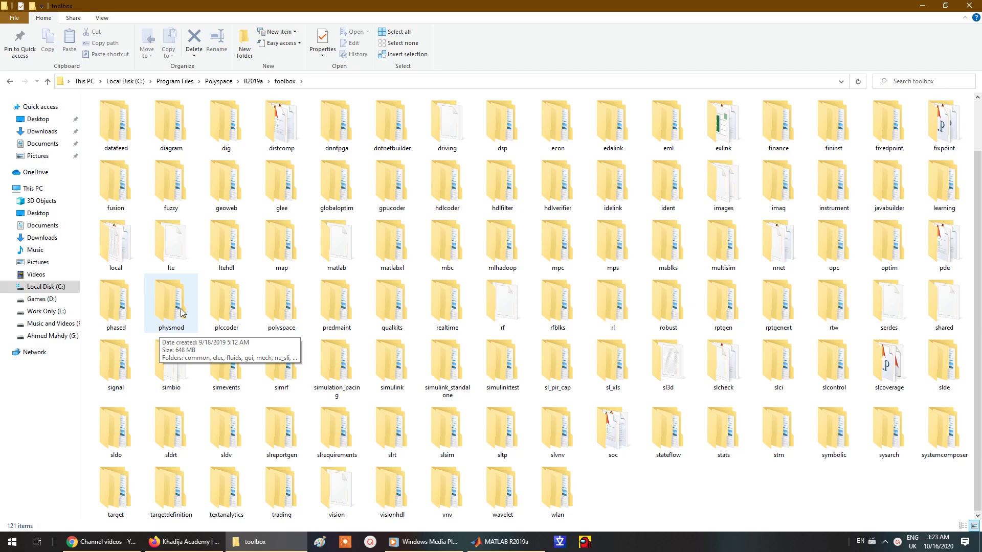
{"action": "double_click", "coordinate": [156, 328]}
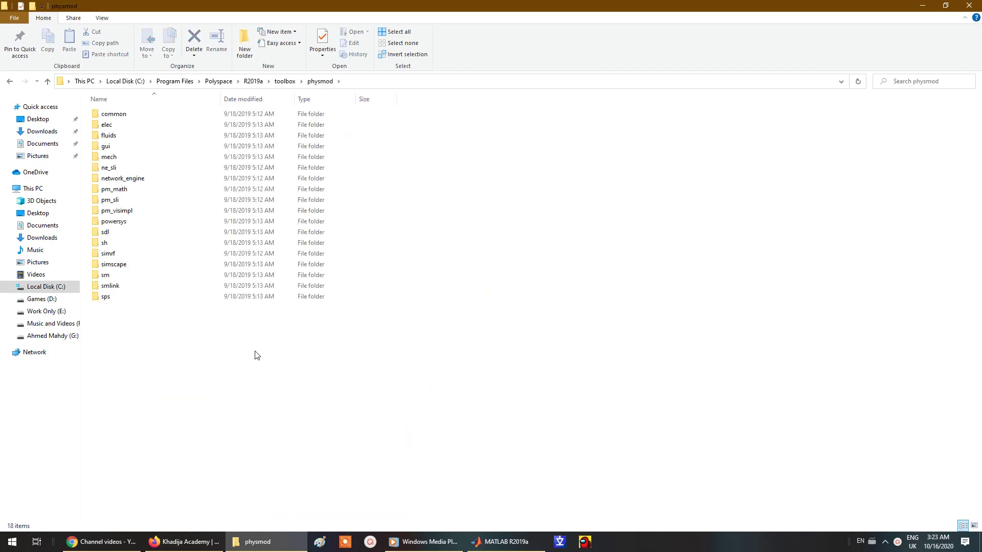
{"action": "double_click", "coordinate": [220, 223]}
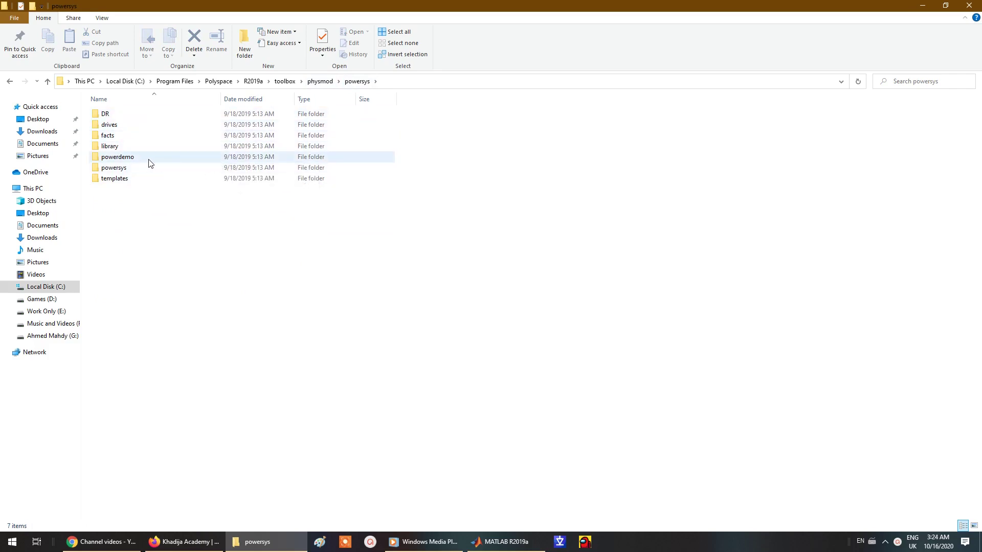
{"action": "mouse_move", "coordinate": [147, 163]}
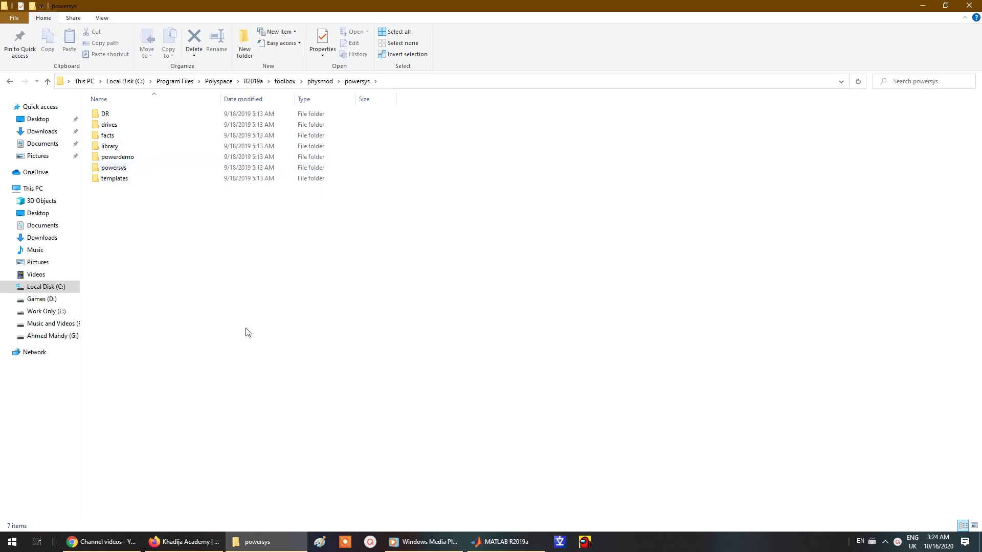
{"action": "double_click", "coordinate": [140, 114]}
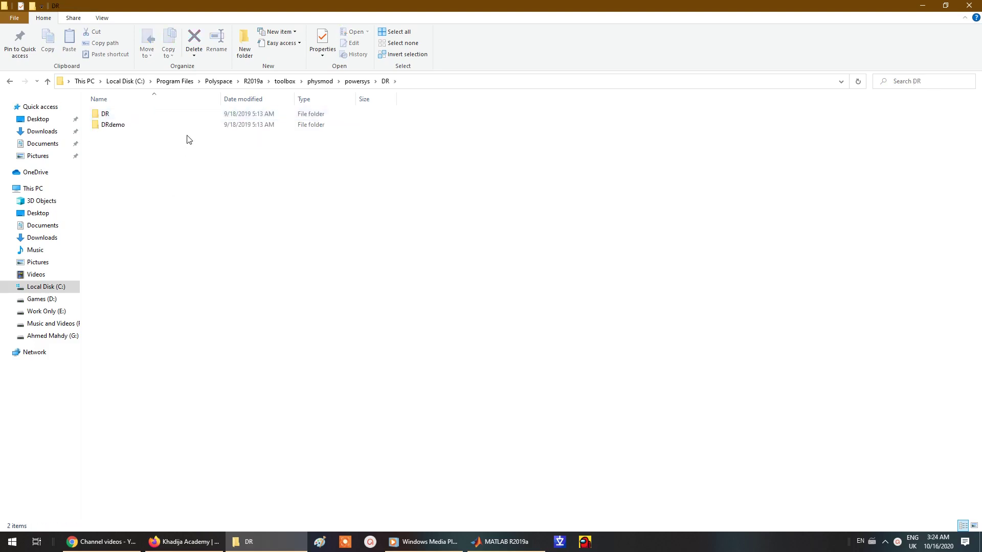
{"action": "left_click", "coordinate": [140, 124]}
{"action": "double_click", "coordinate": [140, 124]}
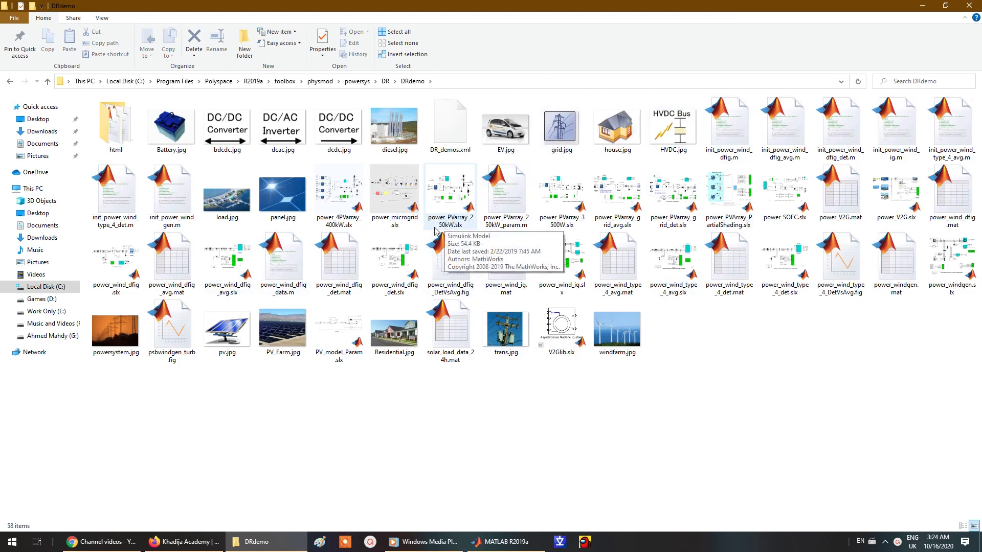
Open power_PVarray_250kW.slx in Simulink with its window maximized.
{"action": "double_click", "coordinate": [454, 220]}
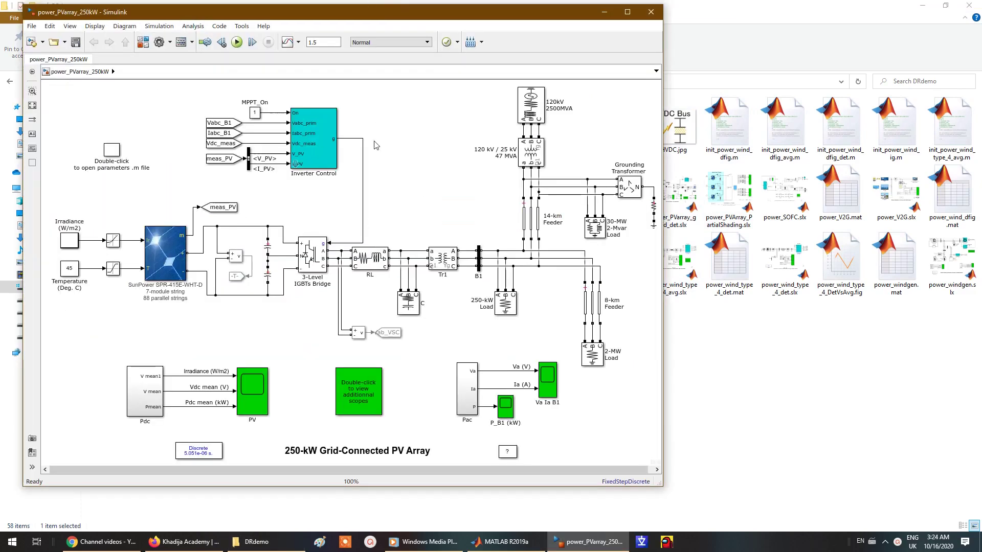
{"action": "double_click", "coordinate": [374, 15]}
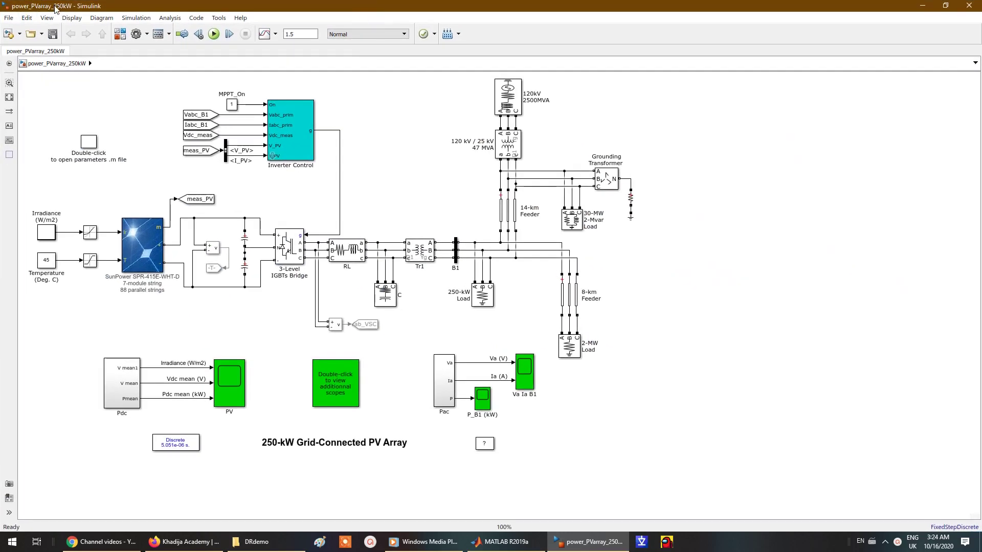
{"action": "left_click", "coordinate": [582, 544]}
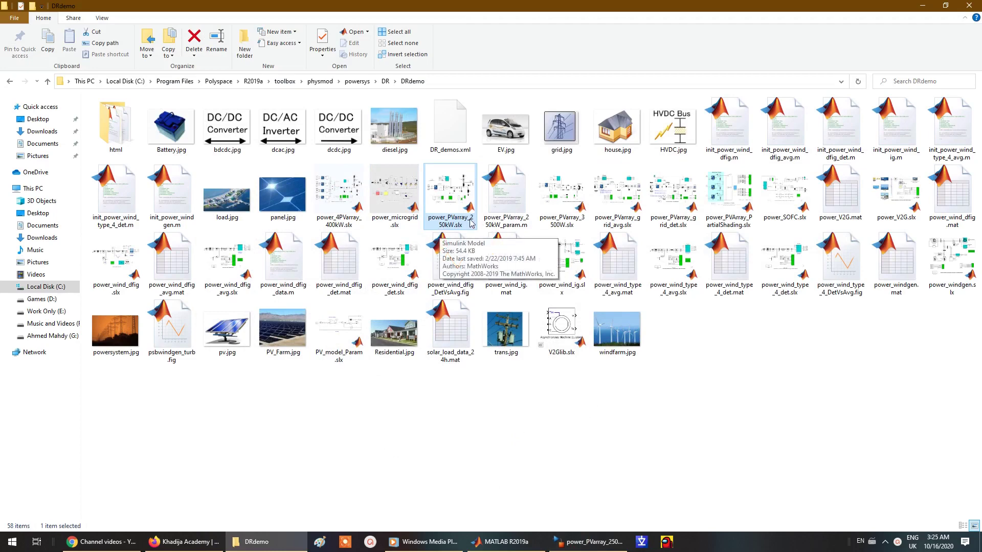
{"action": "left_click", "coordinate": [588, 541]}
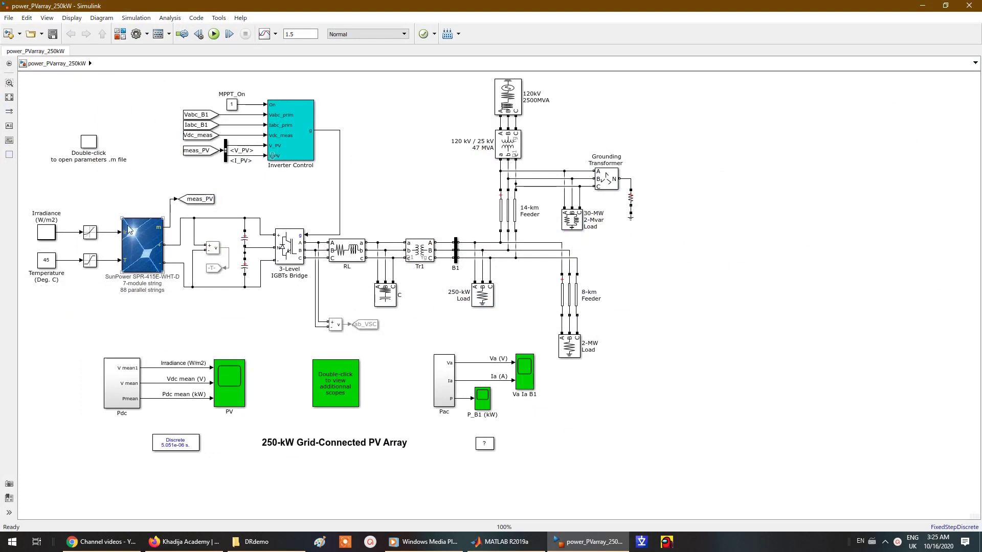
Select the SunPower PV array block, then return to the DRdemo folder window.
{"action": "left_click", "coordinate": [139, 248]}
{"action": "left_click", "coordinate": [235, 256]}
{"action": "left_click", "coordinate": [170, 267]}
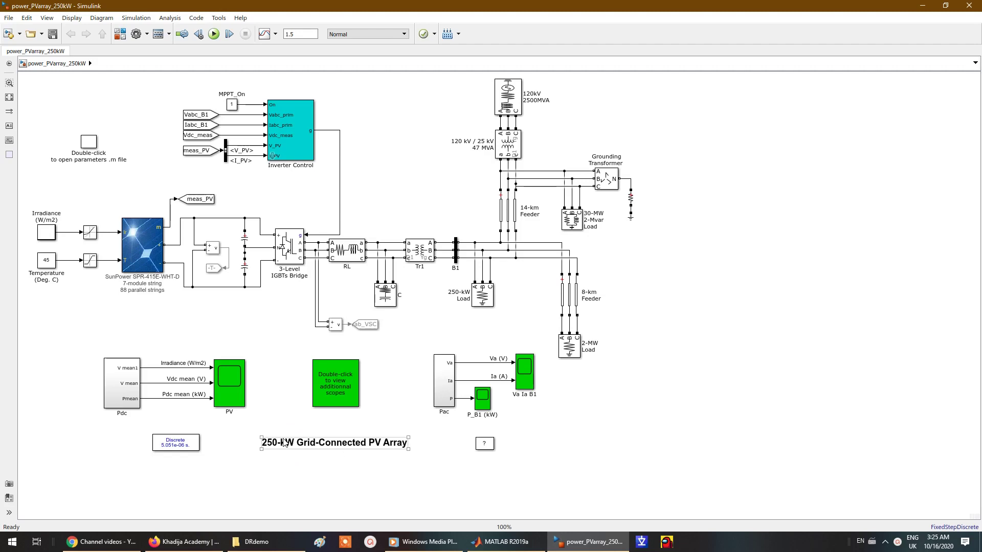
{"action": "key", "text": "alt+Tab"}
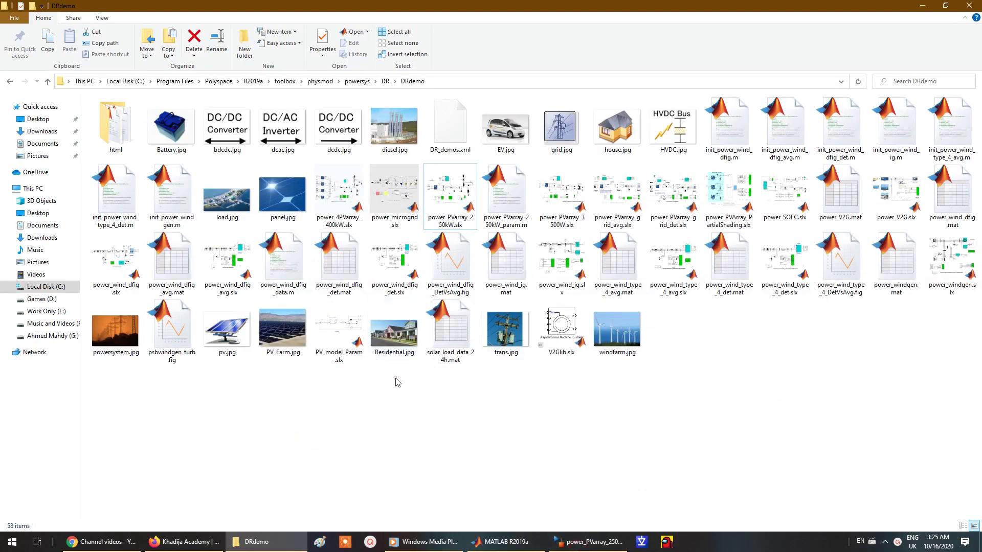
{"action": "left_click", "coordinate": [394, 380]}
{"action": "left_click", "coordinate": [335, 227]}
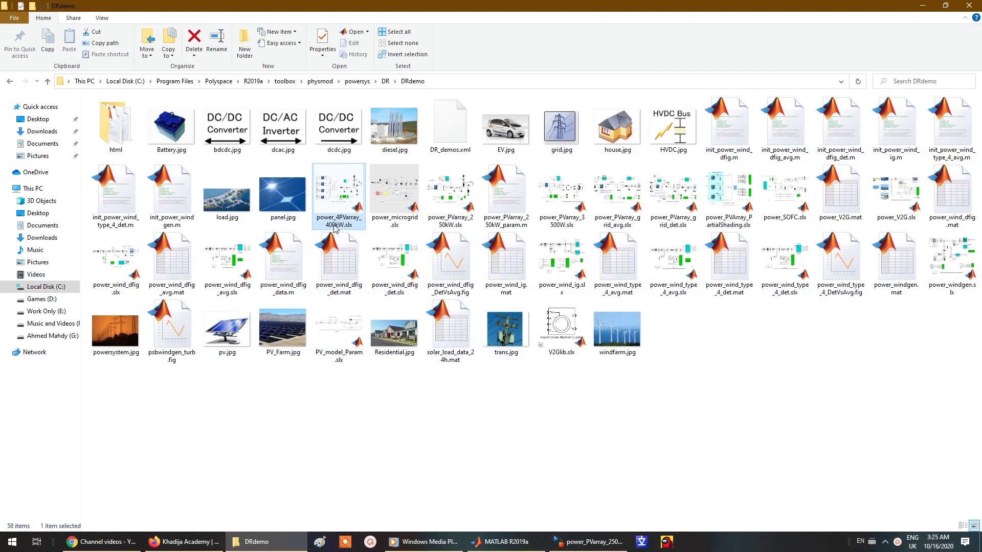
{"action": "left_click", "coordinate": [510, 220]}
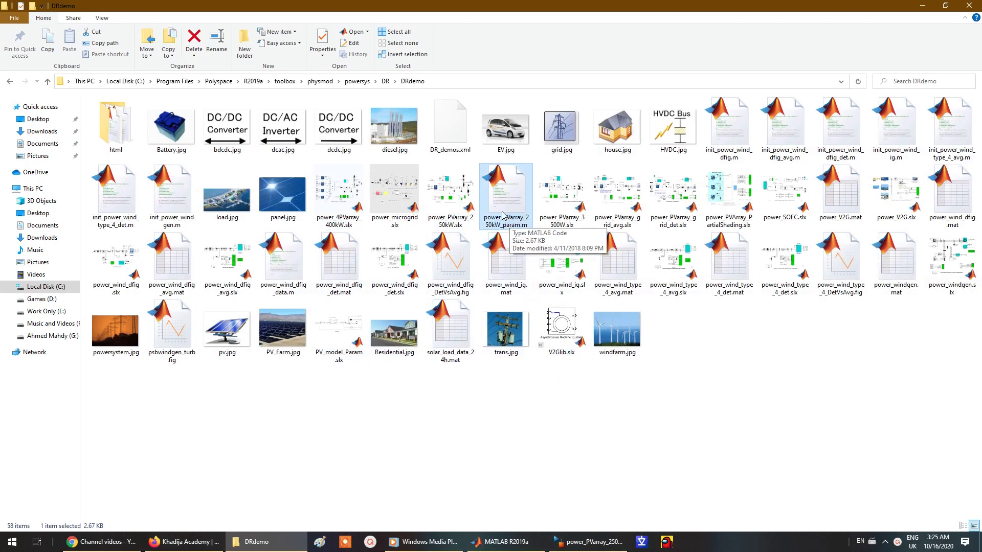
{"action": "left_click", "coordinate": [408, 451]}
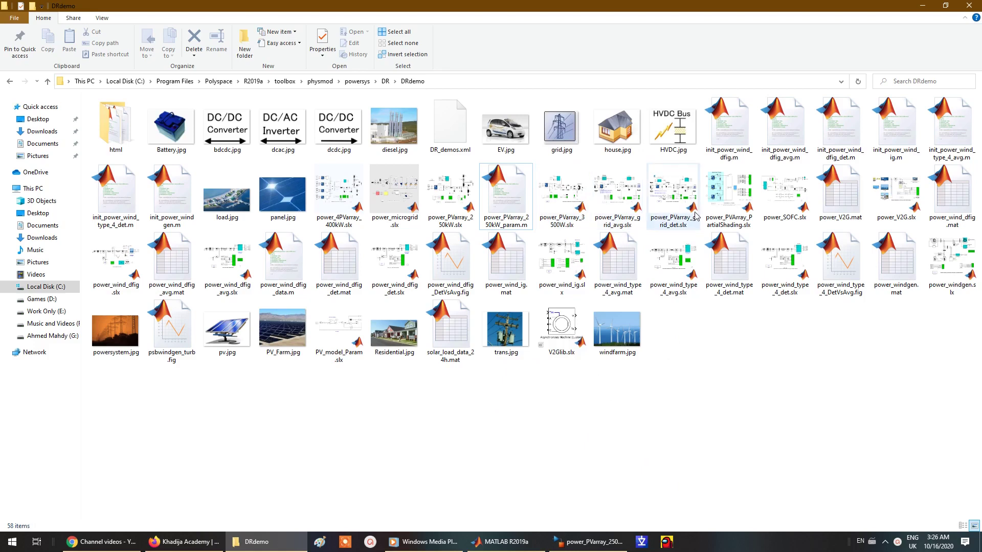
{"action": "left_click", "coordinate": [481, 380]}
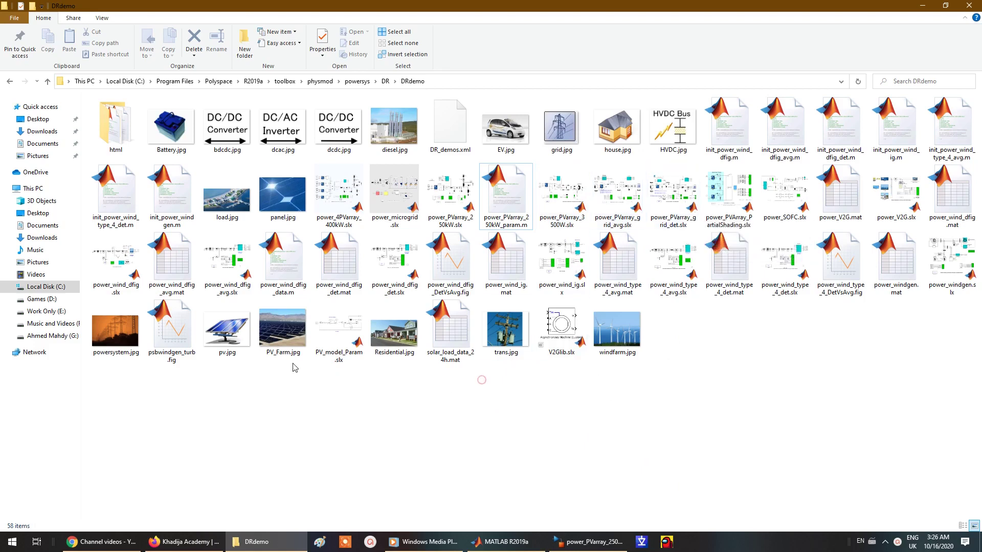